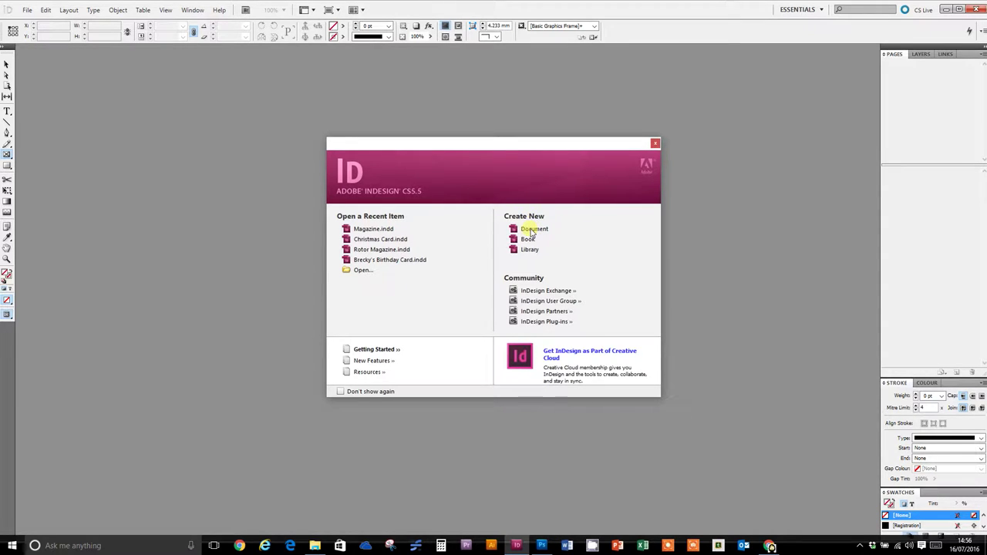
Step: Start a new document, hiding and then showing the bleed and slug settings in the New Document dialog
{"action": "left_click", "coordinate": [531, 232]}
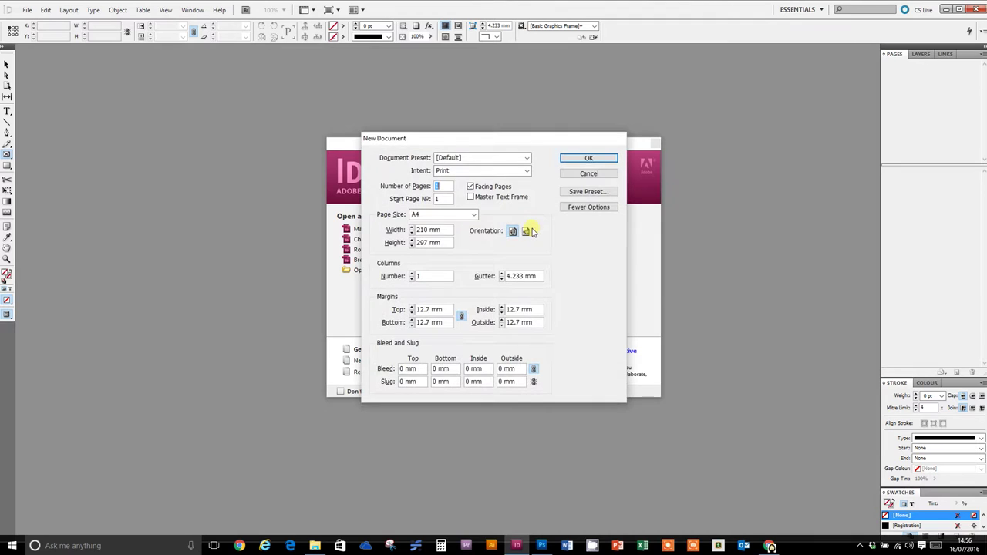
{"action": "left_click", "coordinate": [602, 207]}
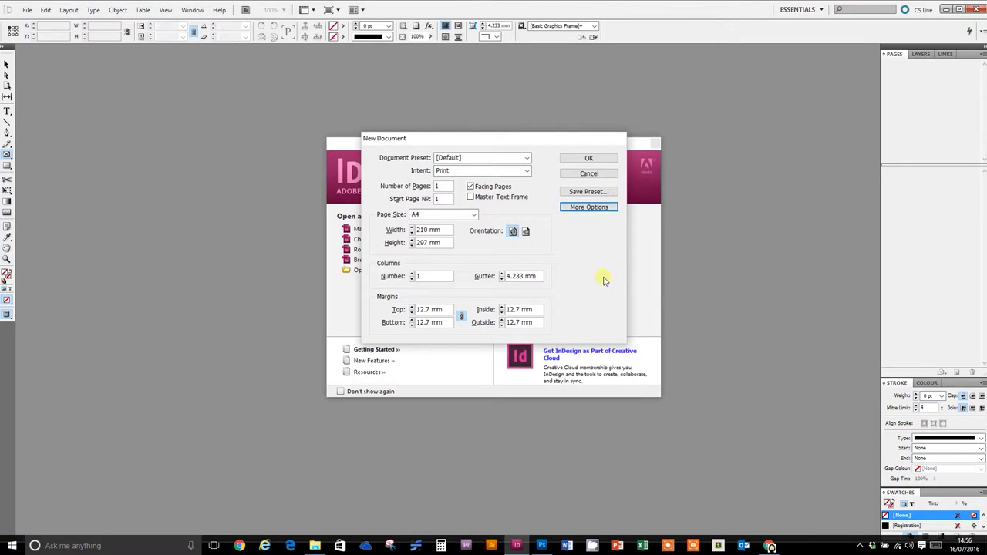
{"action": "left_click", "coordinate": [597, 209]}
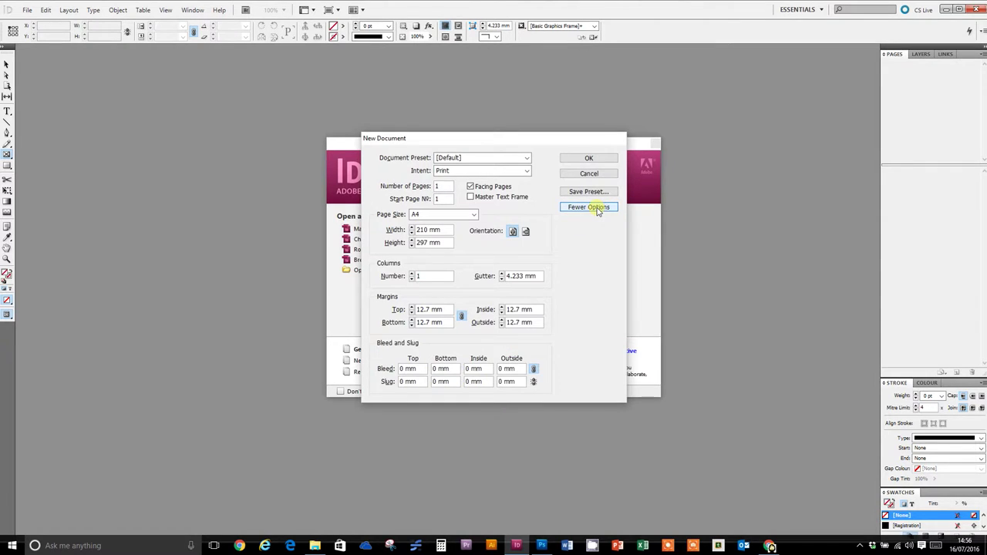
Step: Switch the page to landscape orientation and keep A4 as the page size
{"action": "left_click", "coordinate": [526, 232]}
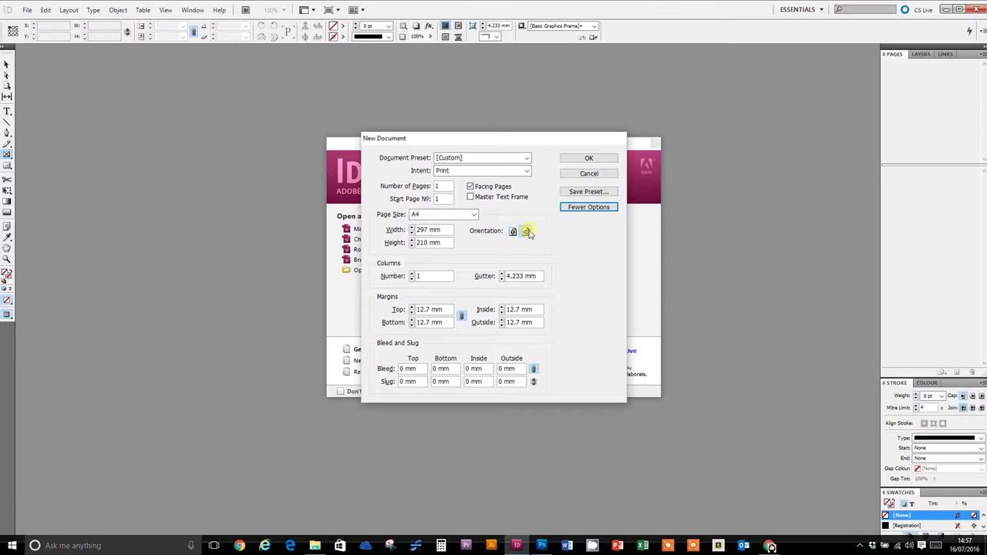
{"action": "left_click", "coordinate": [442, 216]}
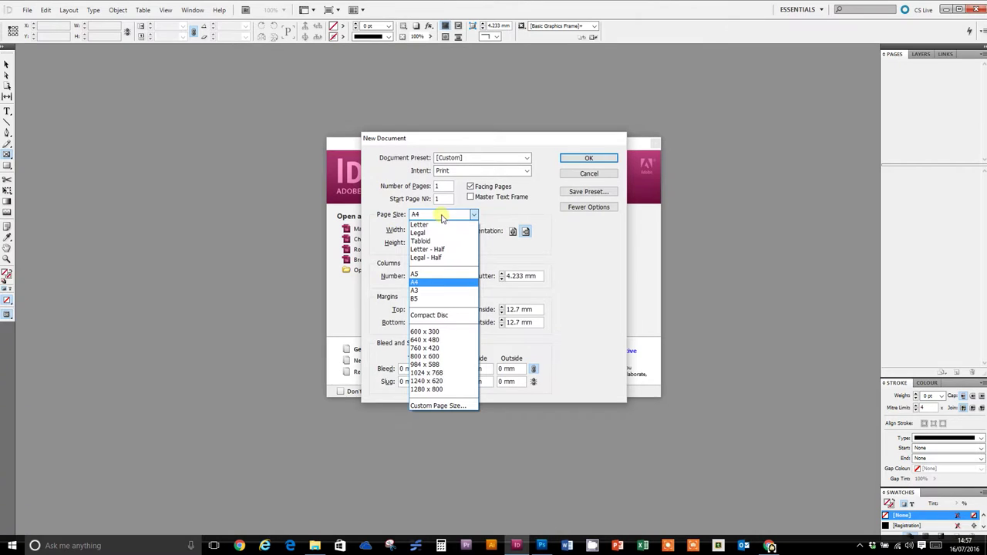
{"action": "left_click", "coordinate": [444, 217]}
{"action": "left_click", "coordinate": [465, 218]}
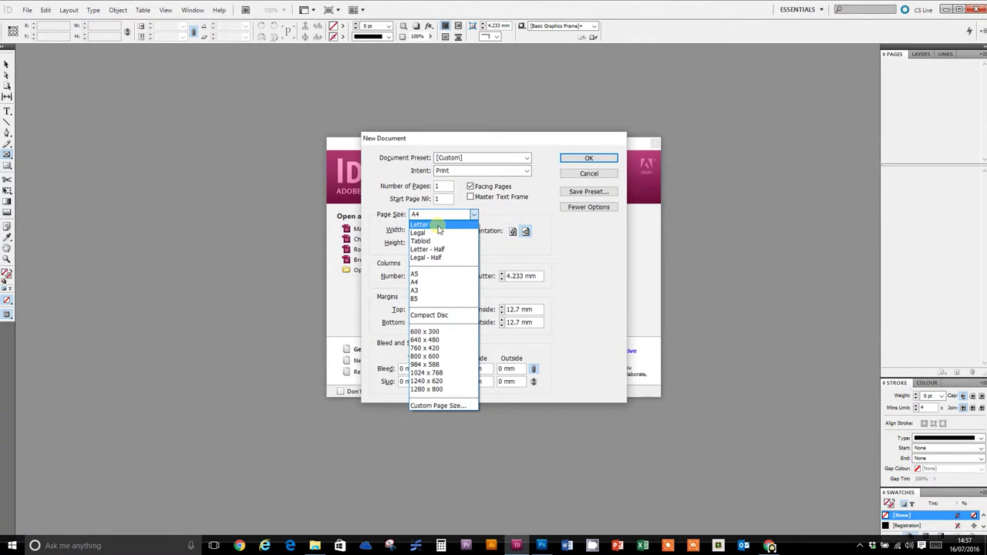
{"action": "left_click", "coordinate": [440, 215]}
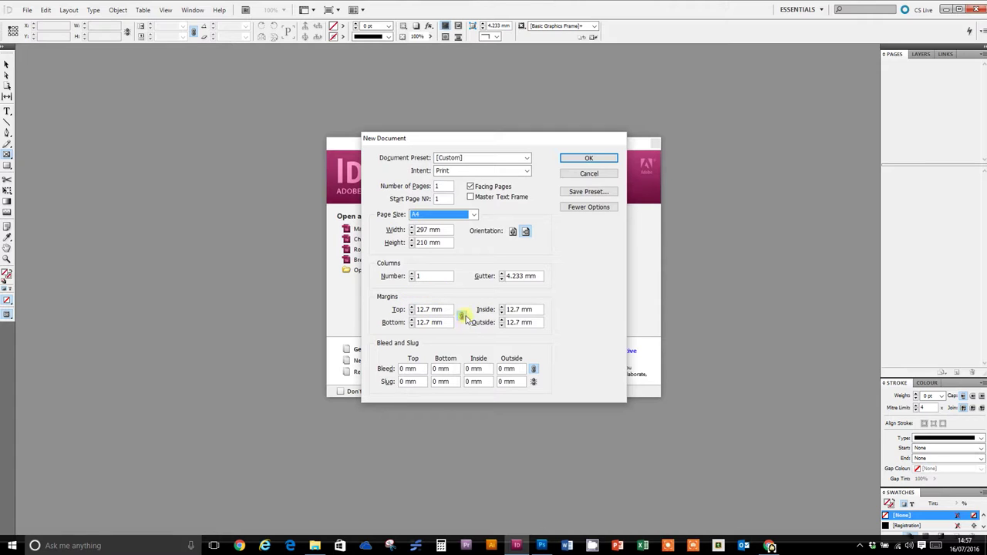
Step: Set linked margins to 5 mm and a 5 mm bleed on all sides, then create the document
{"action": "left_click", "coordinate": [412, 313]}
{"action": "left_click", "coordinate": [412, 313]}
{"action": "left_click", "coordinate": [412, 312]}
{"action": "left_click", "coordinate": [412, 312]}
{"action": "left_click", "coordinate": [412, 313]}
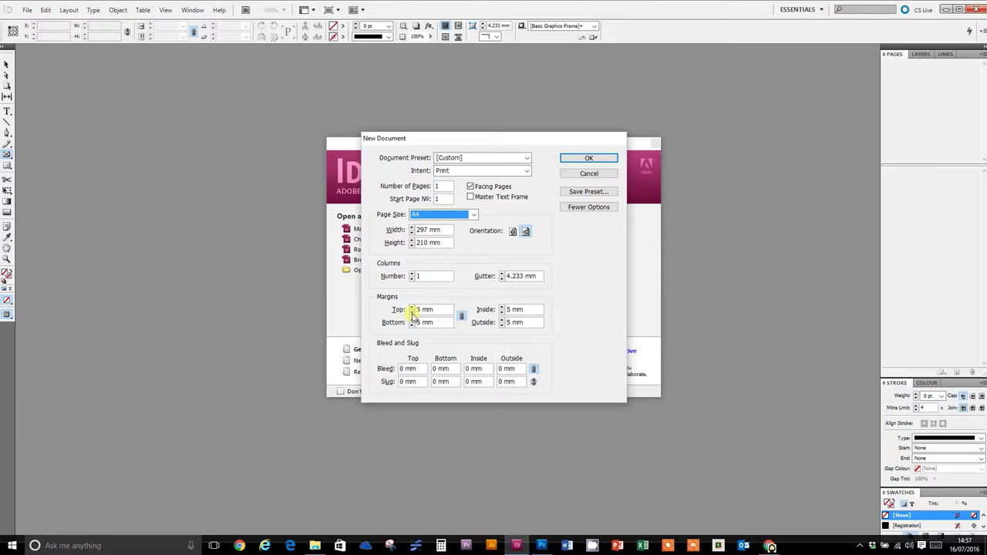
{"action": "left_click", "coordinate": [401, 371]}
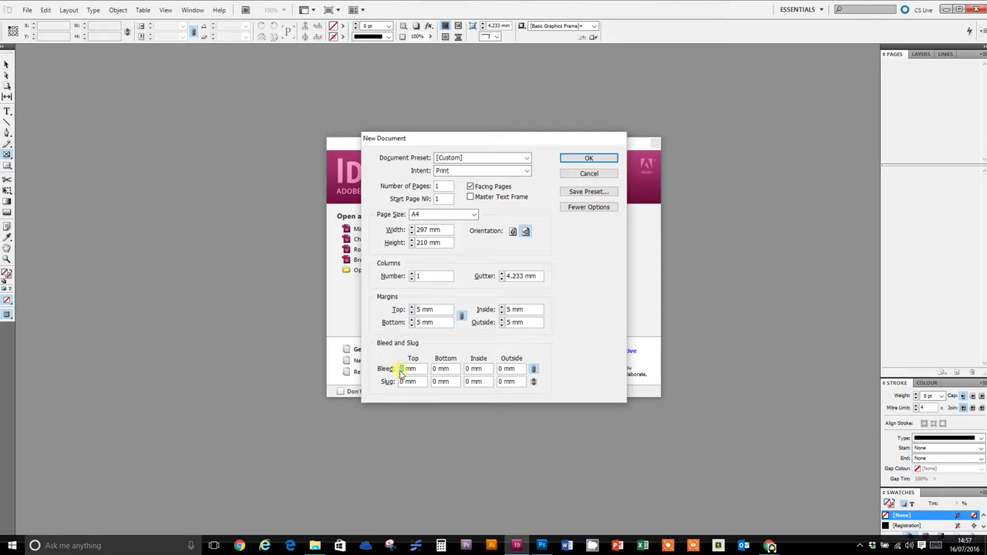
{"action": "type", "text": "5"}
{"action": "left_click", "coordinate": [446, 370]}
{"action": "left_click", "coordinate": [603, 159]}
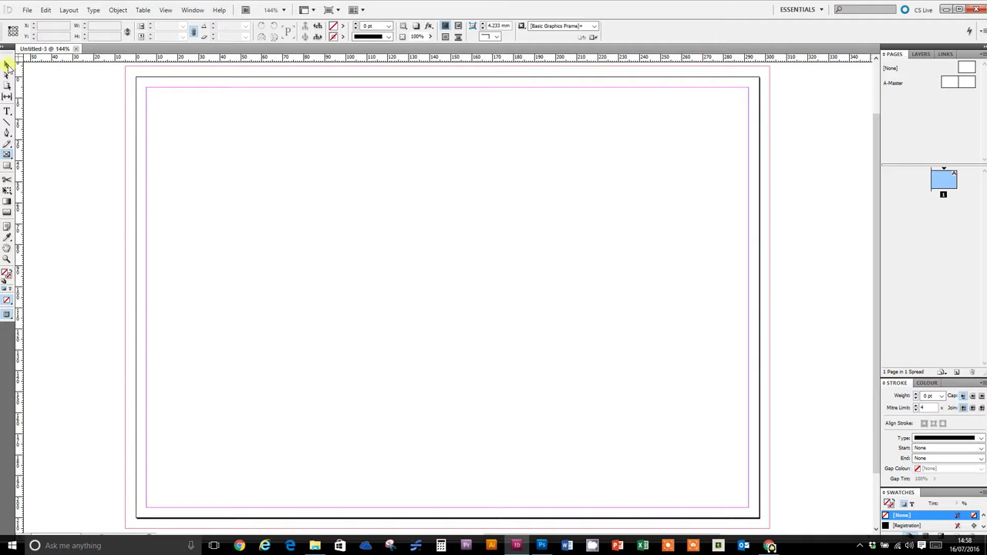
{"action": "left_click", "coordinate": [6, 65]}
{"action": "left_click", "coordinate": [7, 111]}
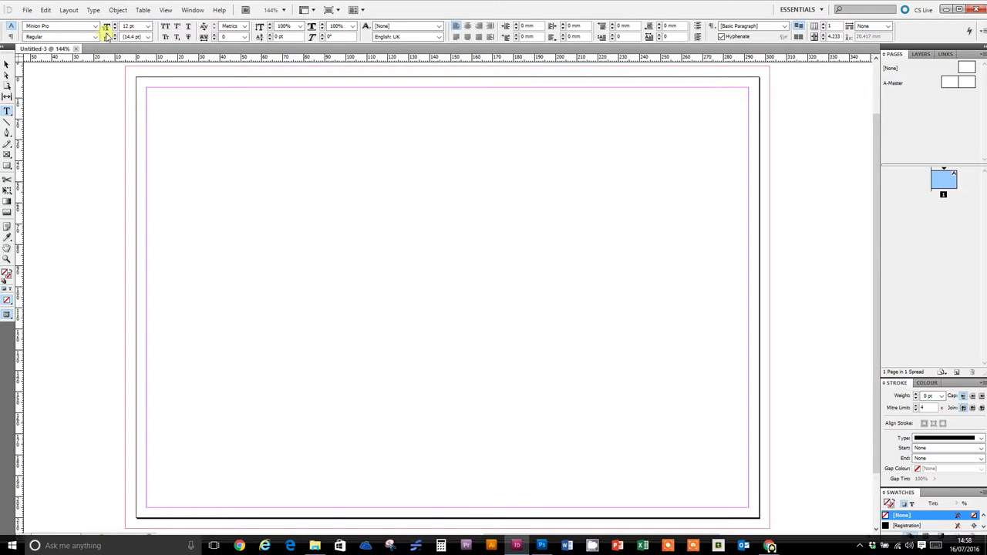
{"action": "left_click", "coordinate": [7, 65]}
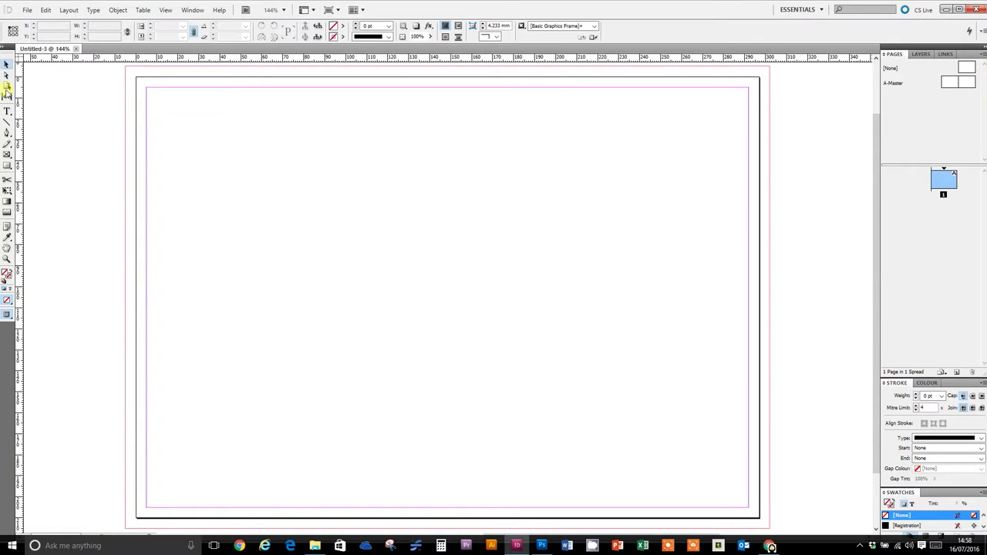
{"action": "left_click", "coordinate": [7, 112]}
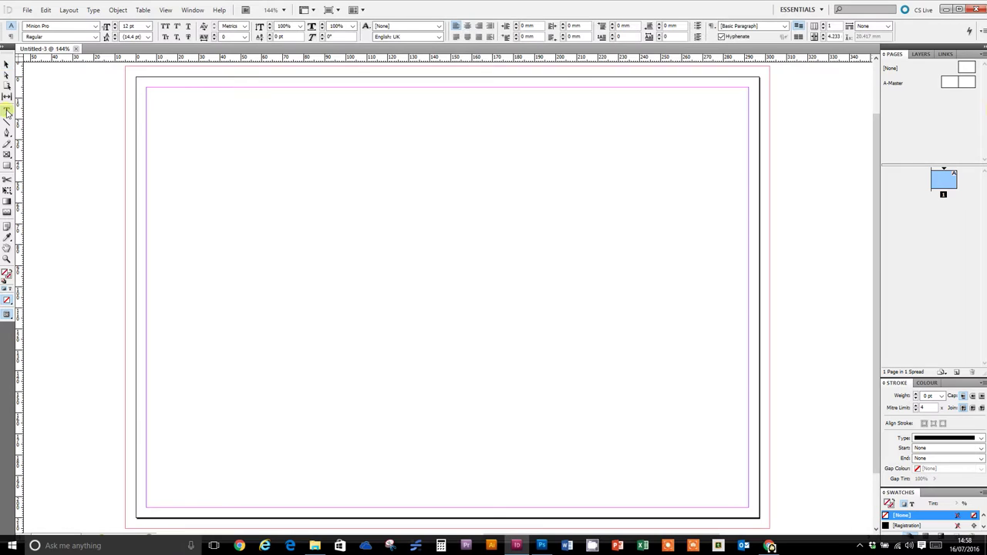
{"action": "left_click", "coordinate": [6, 154]}
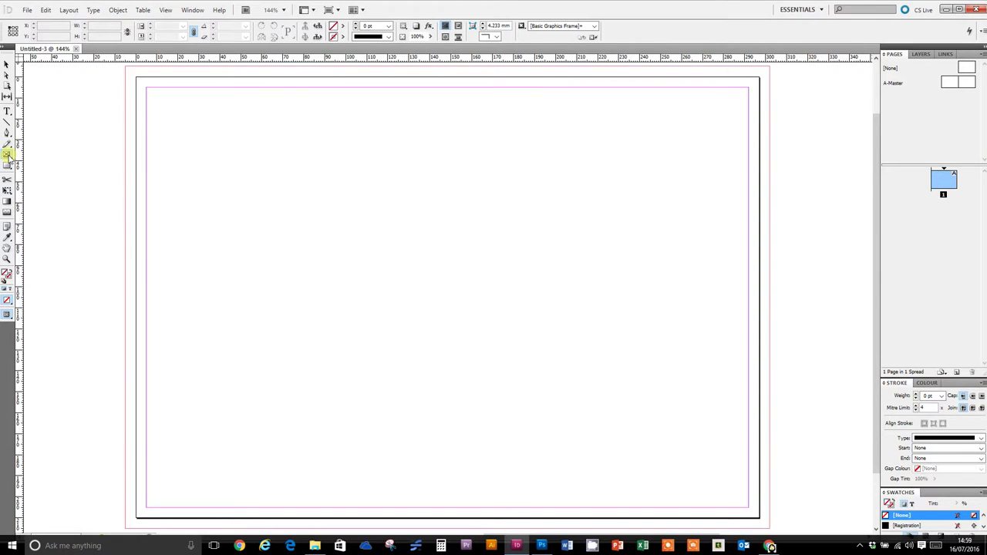
{"action": "left_click", "coordinate": [8, 155]}
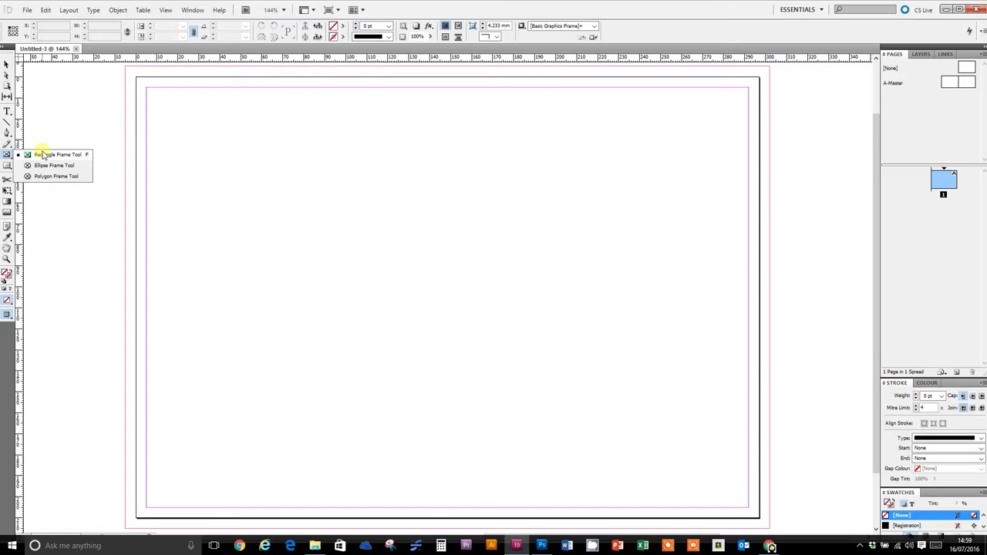
{"action": "left_click", "coordinate": [7, 251]}
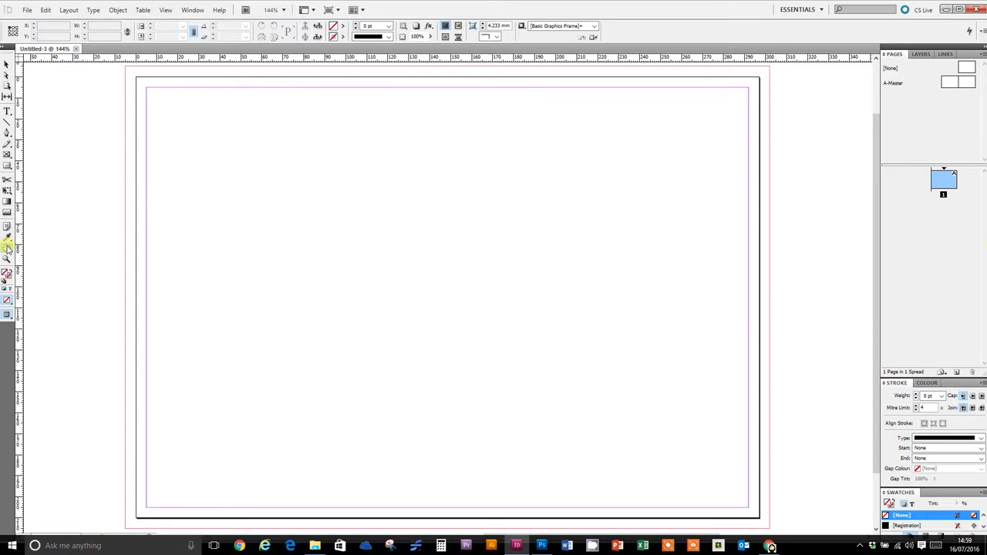
{"action": "left_click", "coordinate": [4, 65]}
{"action": "left_click", "coordinate": [7, 154]}
{"action": "left_click_drag", "start_coordinate": [141, 84], "coordinate": [759, 518]}
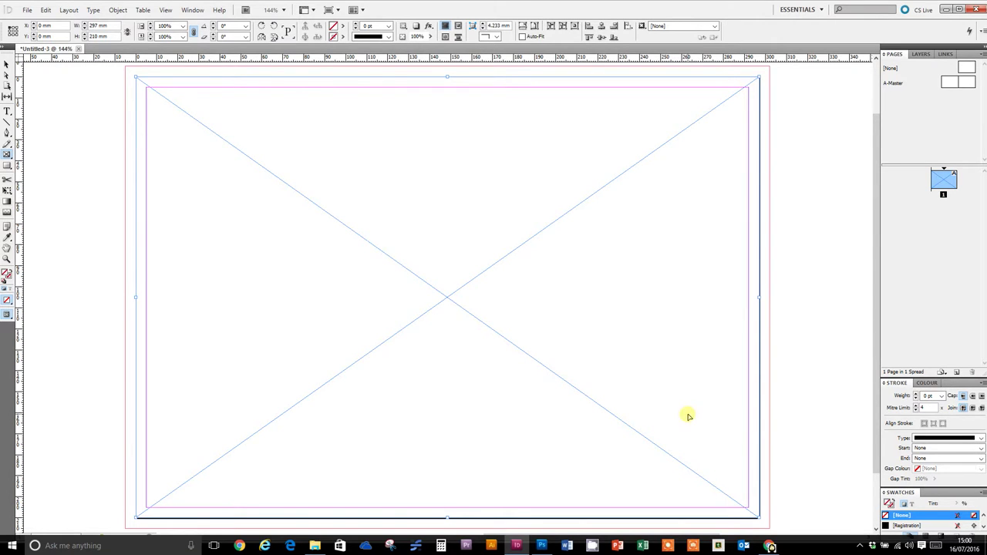
{"action": "key", "text": "ctrl+shift+a"}
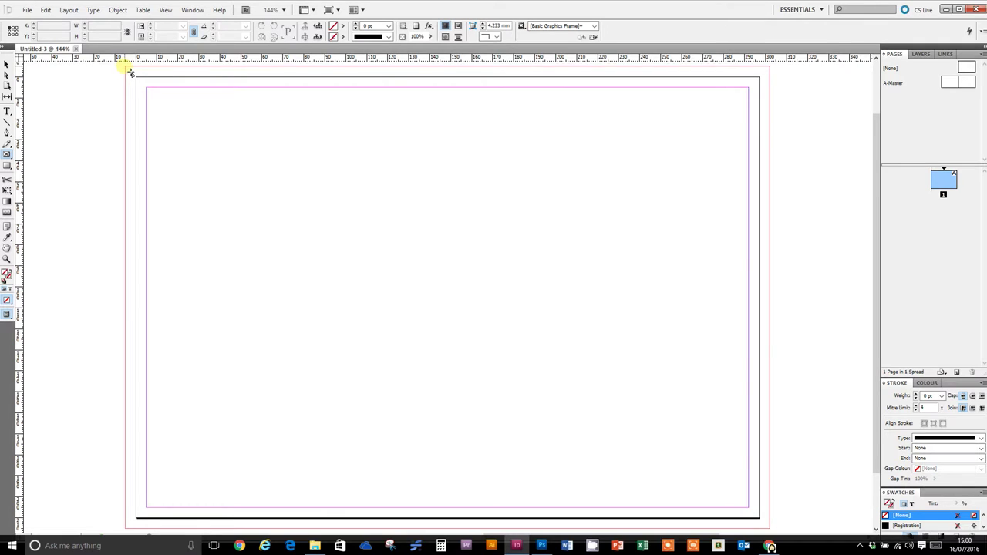
{"action": "left_click_drag", "start_coordinate": [130, 71], "coordinate": [770, 529]}
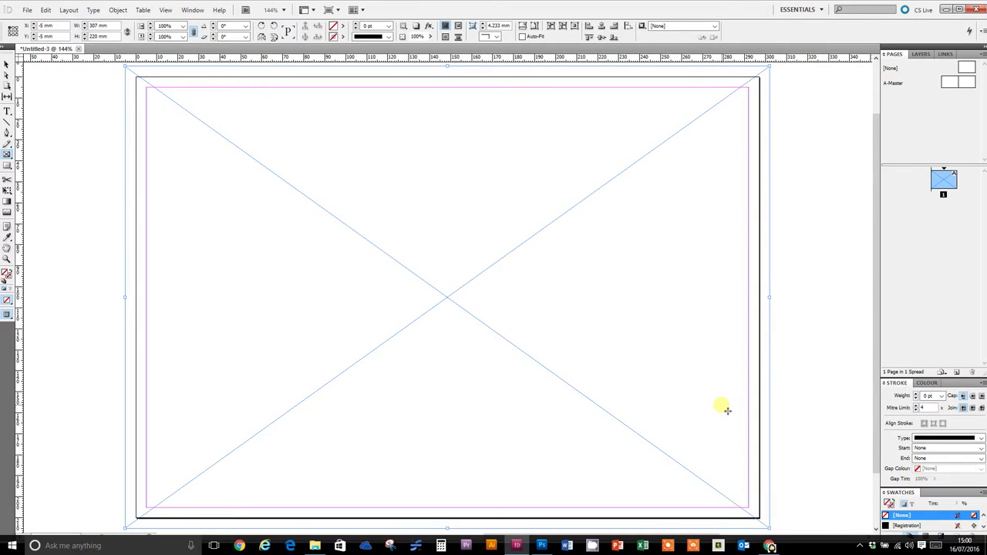
{"action": "key", "text": "ctrl+shift+a"}
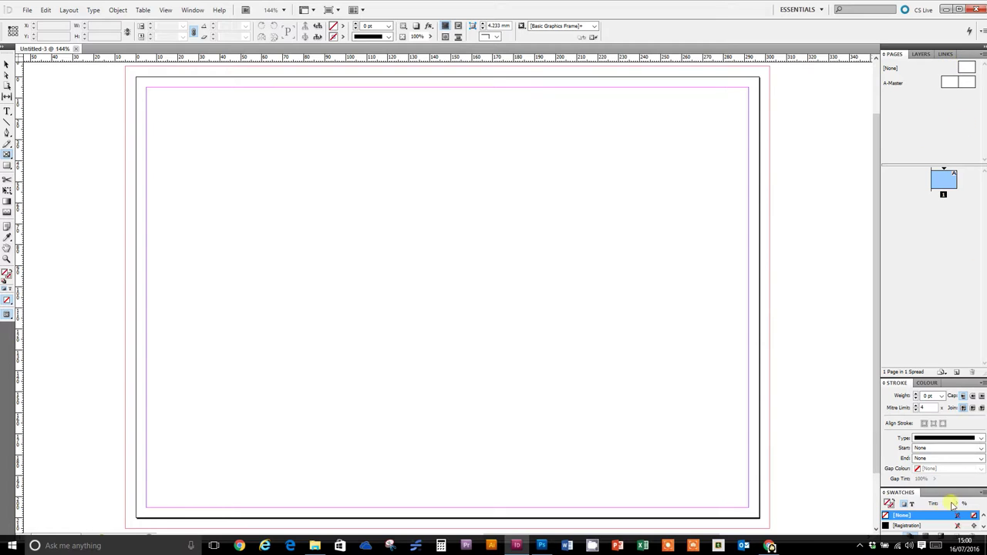
Step: Check the Layers panel, return to Pages, and drag the A-Master onto page 1 and back
{"action": "left_click", "coordinate": [922, 54]}
{"action": "left_click", "coordinate": [892, 54]}
{"action": "left_click_drag", "start_coordinate": [935, 82], "coordinate": [936, 178]}
{"action": "mouse_move", "coordinate": [940, 177]}
{"action": "left_mouse_down"}
{"action": "mouse_move", "coordinate": [928, 94]}
{"action": "mouse_move", "coordinate": [934, 114]}
{"action": "left_mouse_up"}
Step: Create a one-page master with prefix B named Leaflet Master, based on no other master
{"action": "right_click", "coordinate": [920, 108]}
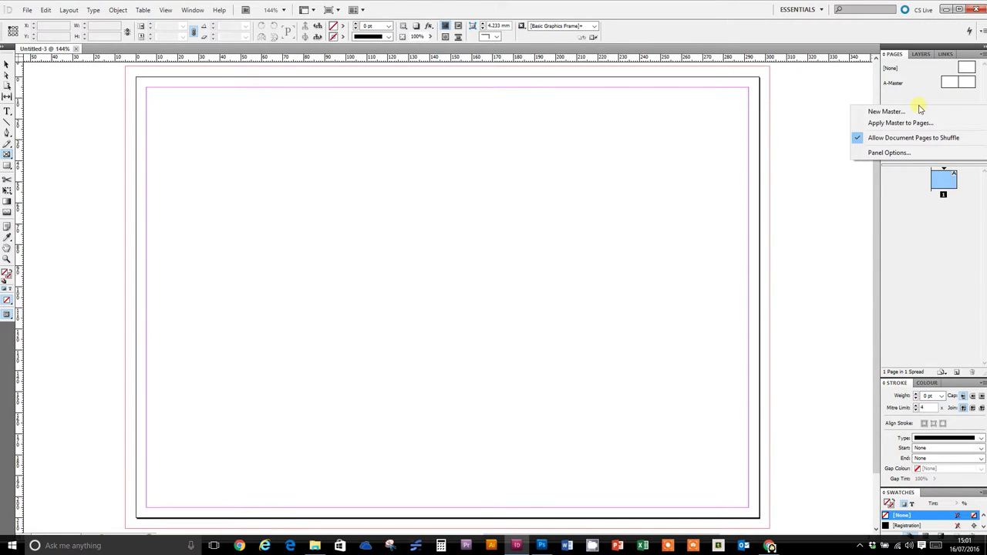
{"action": "left_click", "coordinate": [904, 111]}
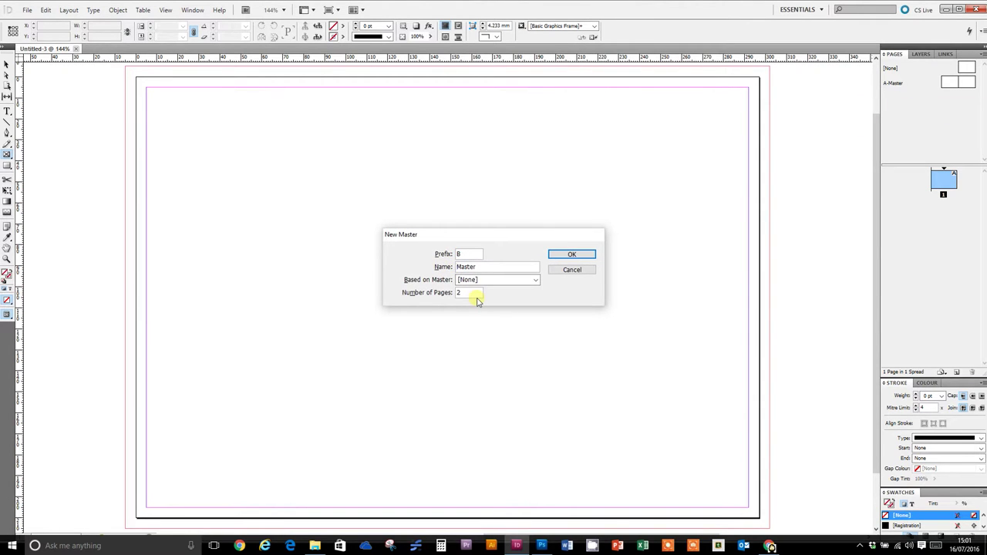
{"action": "type", "text": "Leaflet"}
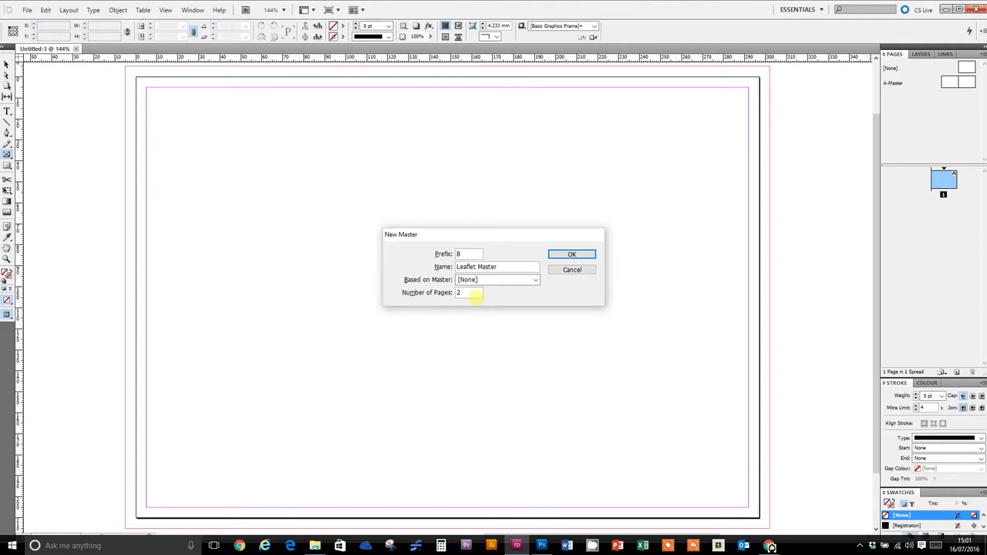
{"action": "left_click", "coordinate": [471, 294]}
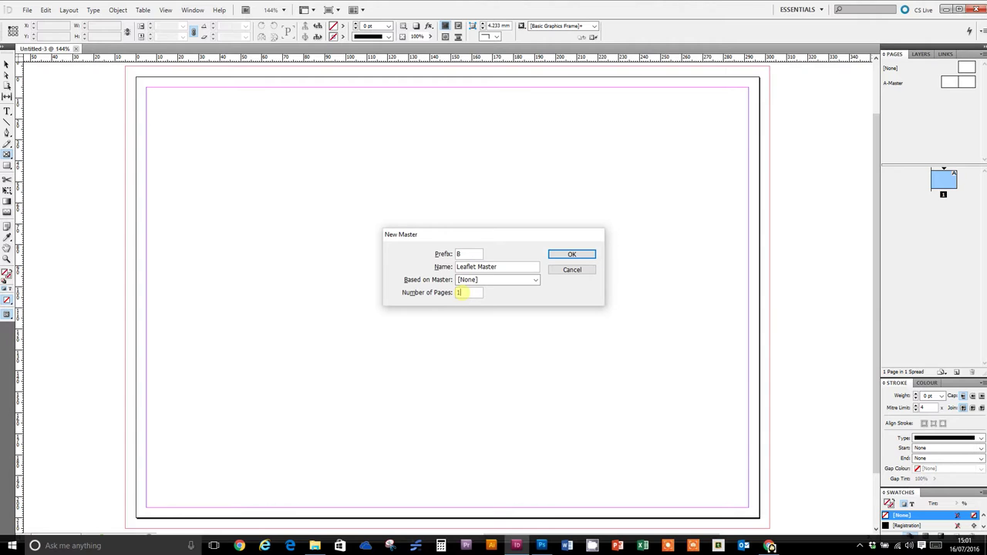
{"action": "key", "text": "Return"}
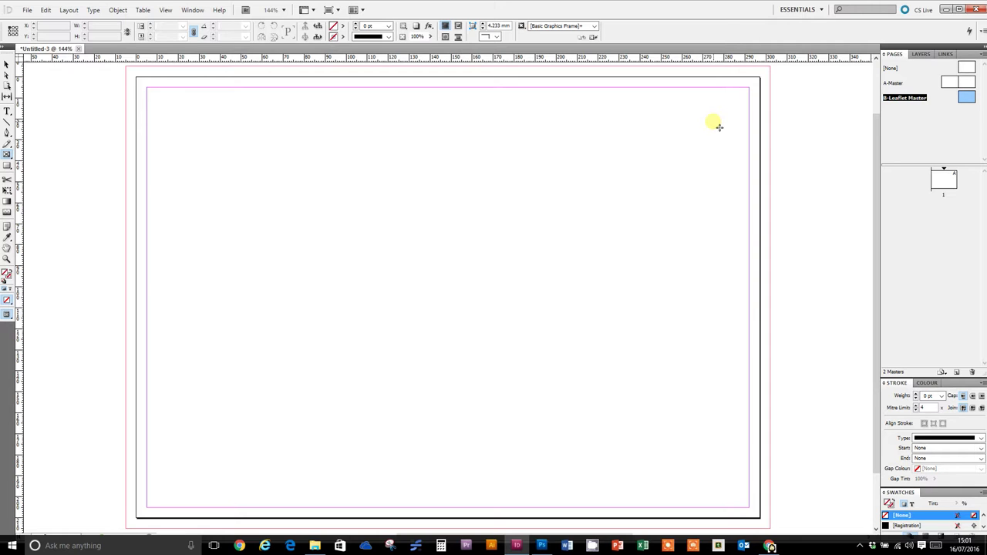
{"action": "left_click", "coordinate": [442, 546]}
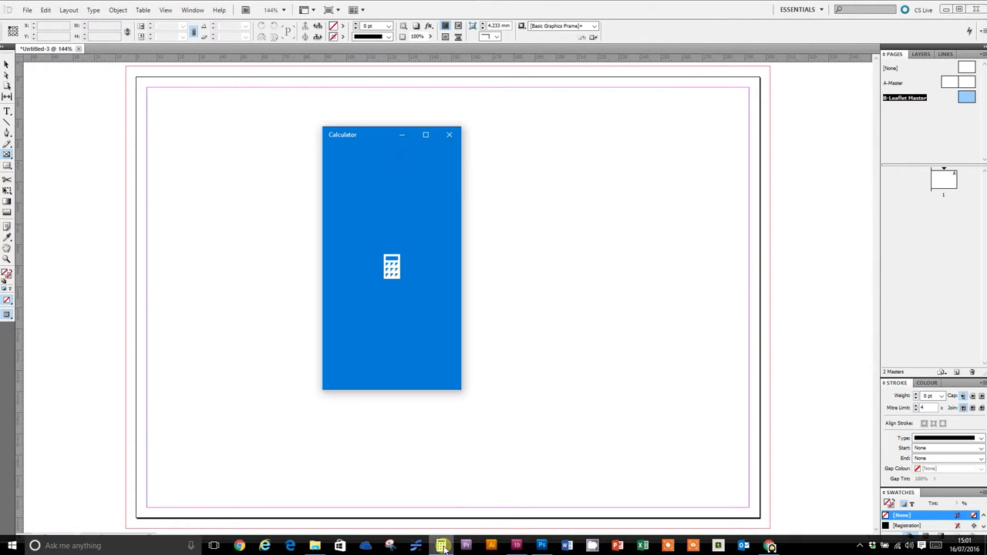
{"action": "type", "text": "297/3"}
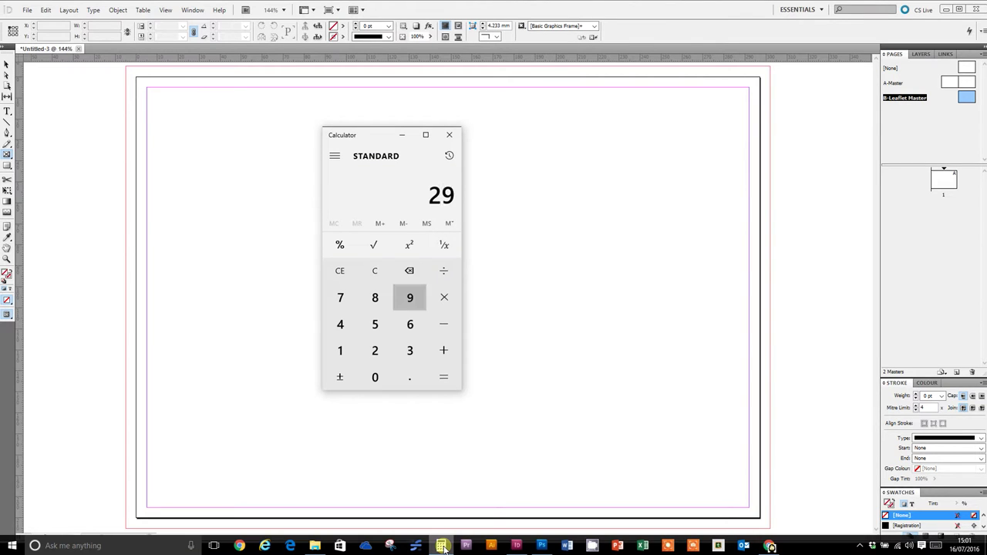
{"action": "key", "text": "Return"}
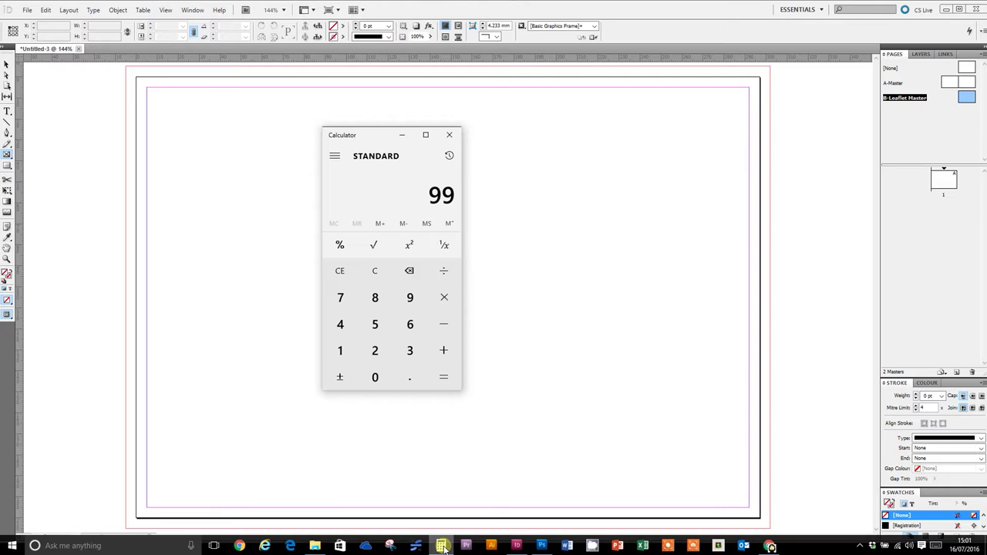
{"action": "type", "text": "*2"}
{"action": "key", "text": "Return"}
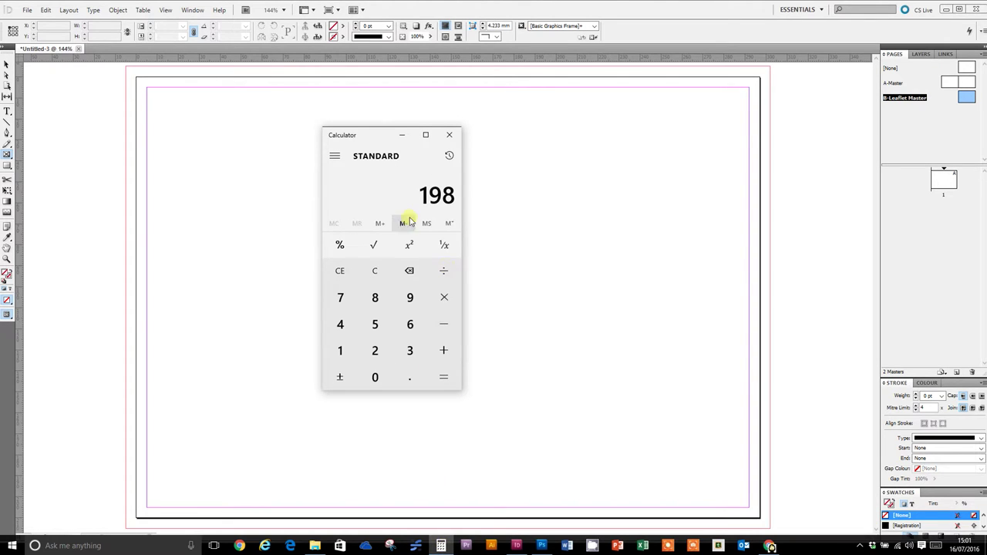
{"action": "left_click", "coordinate": [449, 135]}
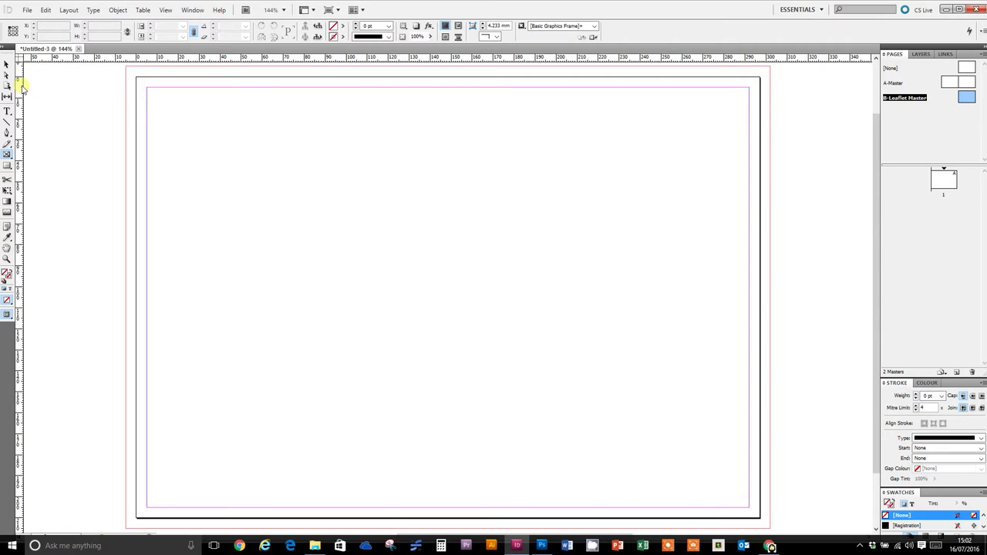
Step: Drag vertical fold guides to 99 mm and 198 mm, redoing the misplaced second guide
{"action": "left_click", "coordinate": [165, 10]}
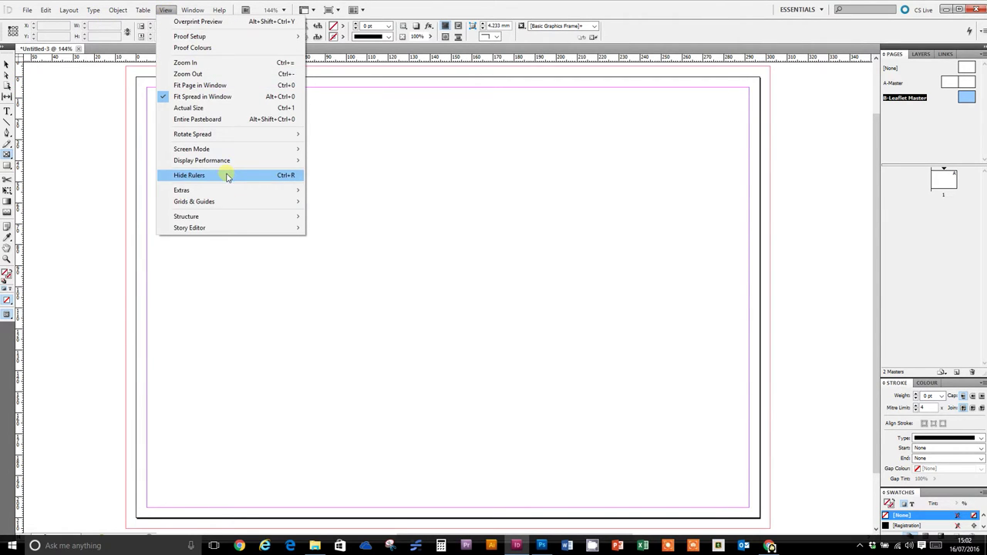
{"action": "left_click", "coordinate": [20, 182]}
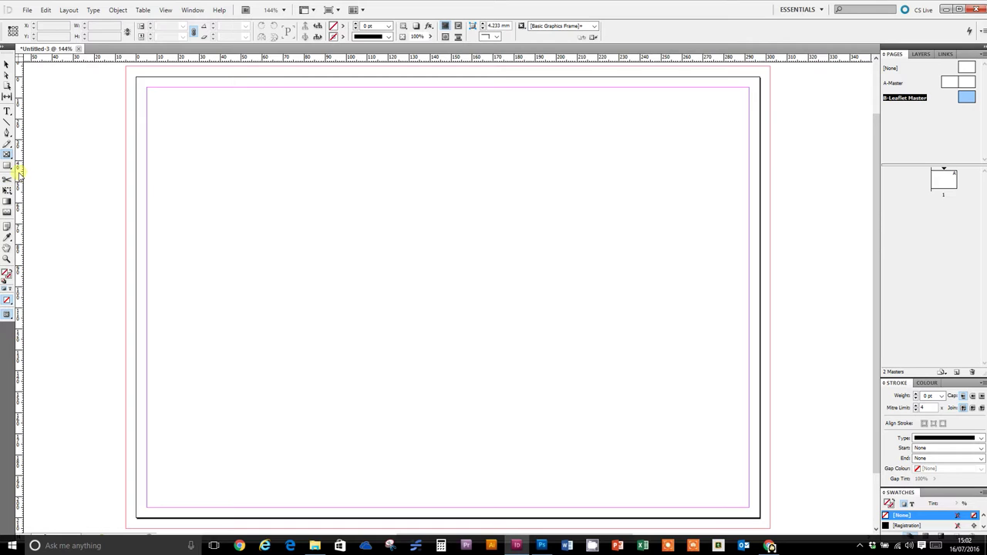
{"action": "mouse_move", "coordinate": [22, 176]}
{"action": "left_mouse_down"}
{"action": "mouse_move", "coordinate": [18, 168]}
{"action": "mouse_move", "coordinate": [49, 180]}
{"action": "mouse_move", "coordinate": [343, 183]}
{"action": "left_mouse_up"}
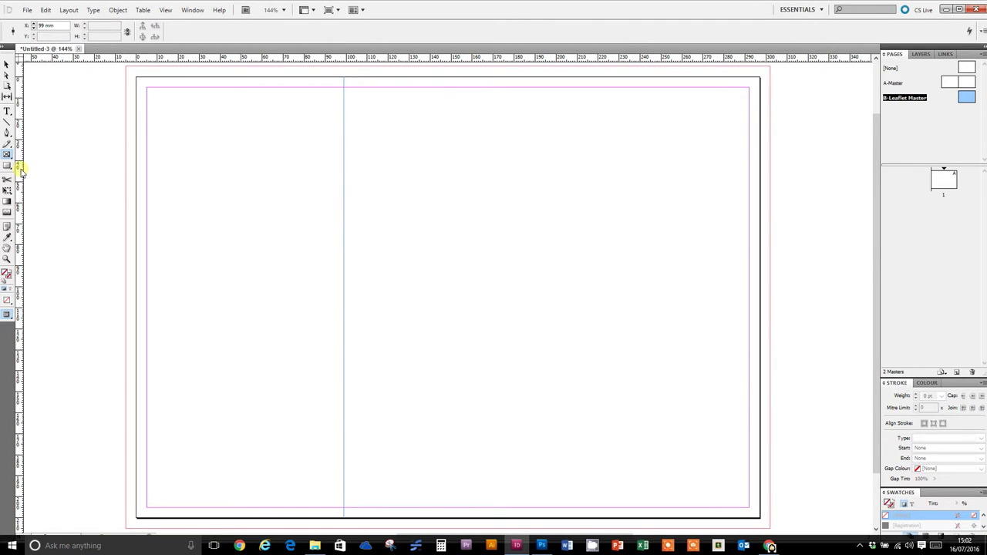
{"action": "left_click_drag", "start_coordinate": [21, 173], "coordinate": [552, 184]}
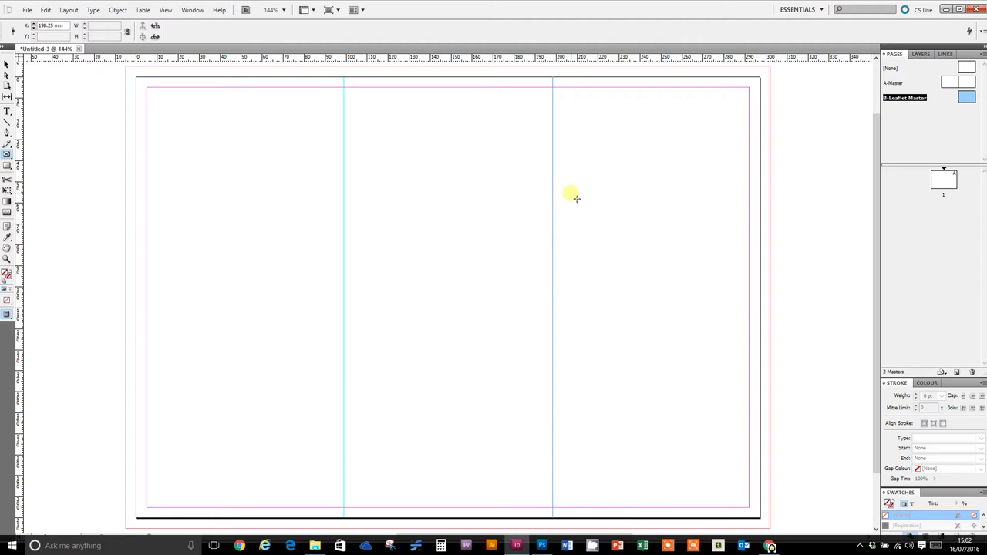
{"action": "key", "text": "Delete"}
{"action": "left_click_drag", "start_coordinate": [20, 194], "coordinate": [552, 213]}
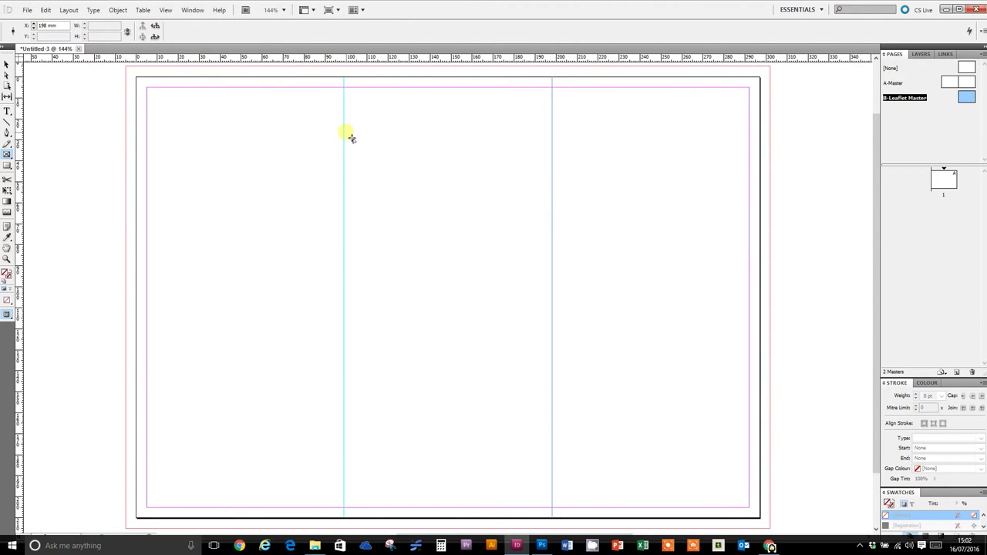
Step: Add vertical safety guides at 94, 104, 193 and 203 mm on the B-Leaflet Master
{"action": "left_click", "coordinate": [6, 66]}
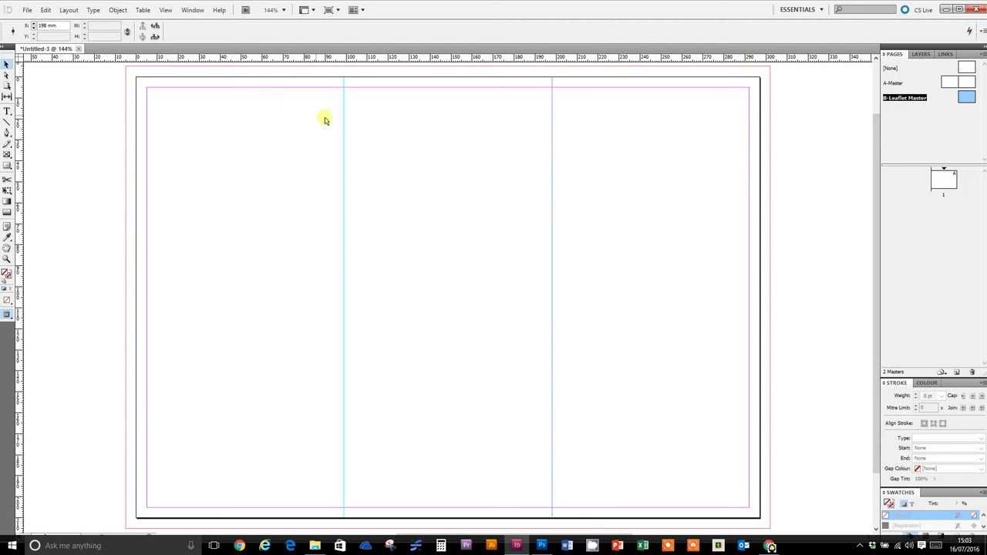
{"action": "left_click_drag", "start_coordinate": [21, 156], "coordinate": [333, 169]}
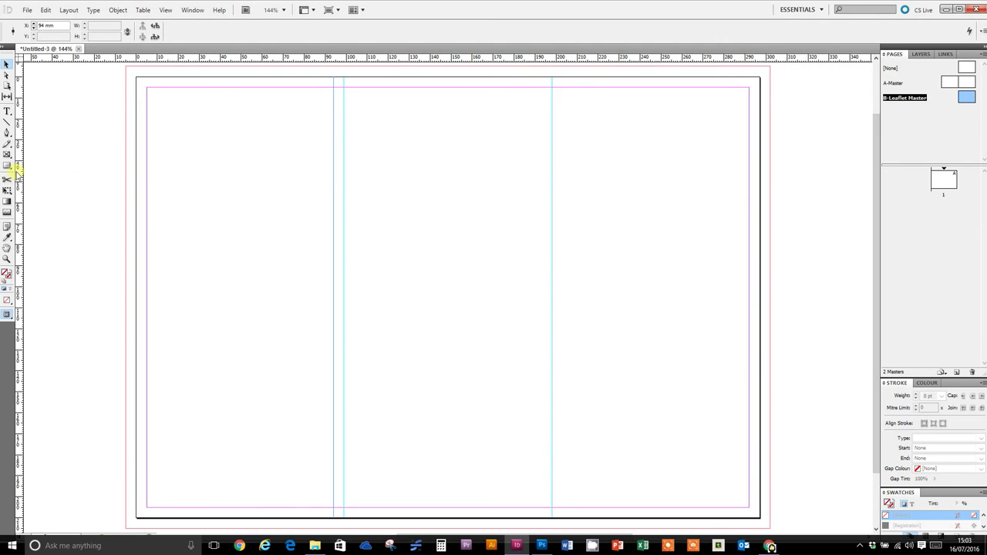
{"action": "left_click_drag", "start_coordinate": [22, 173], "coordinate": [353, 179]}
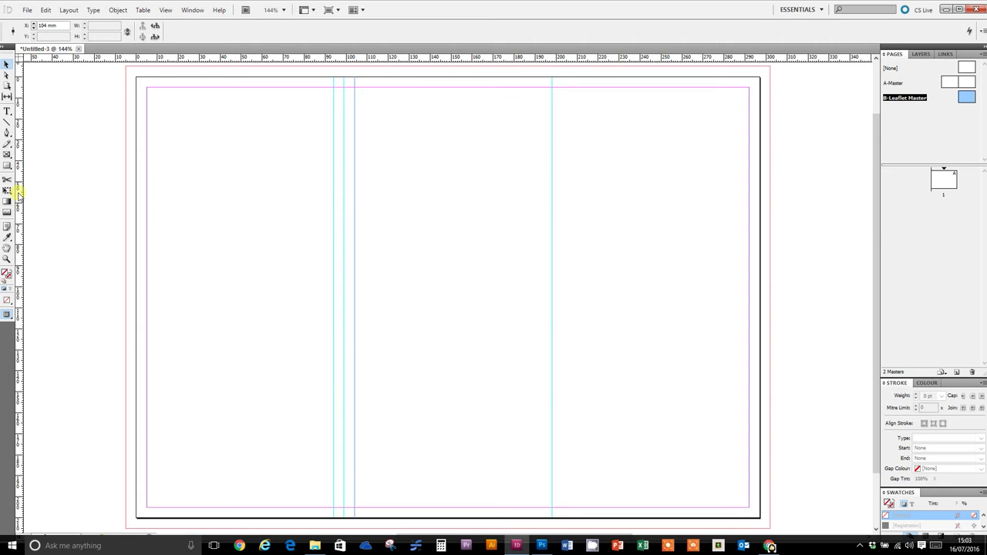
{"action": "left_click_drag", "start_coordinate": [24, 196], "coordinate": [541, 214]}
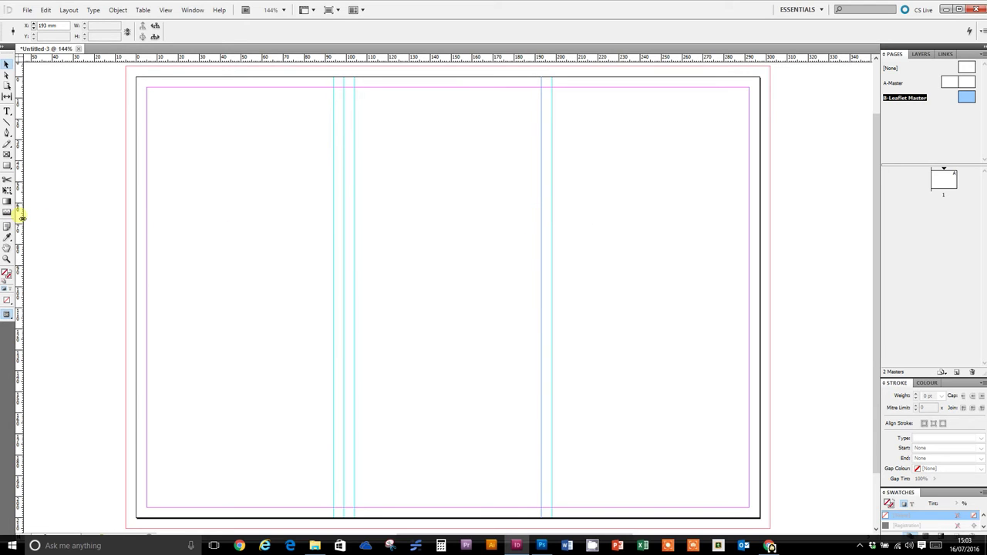
{"action": "left_click_drag", "start_coordinate": [23, 218], "coordinate": [562, 213]}
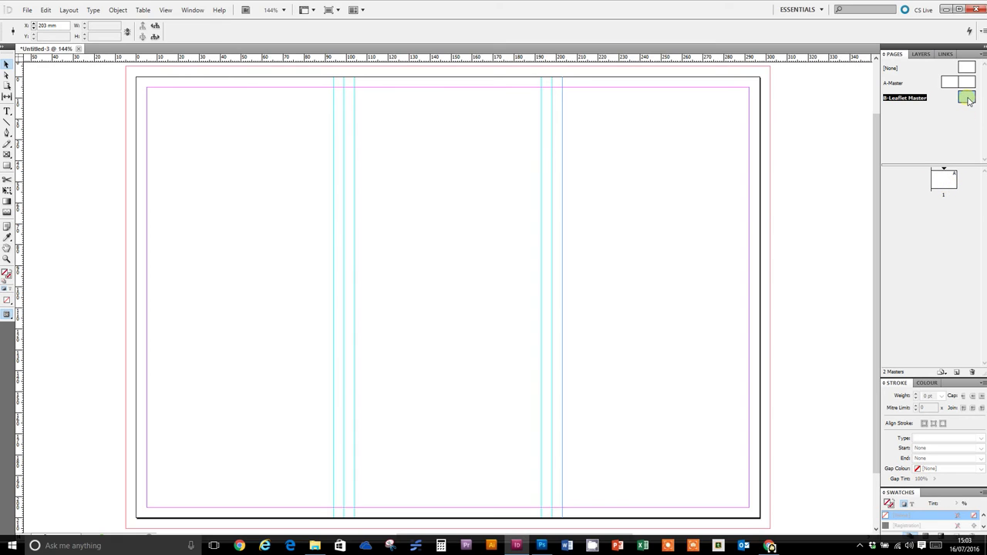
Step: Apply the B-Leaflet Master to page 1 and view page 1 with its fold and safety guides
{"action": "left_click_drag", "start_coordinate": [963, 98], "coordinate": [943, 187]}
{"action": "left_click", "coordinate": [335, 176]}
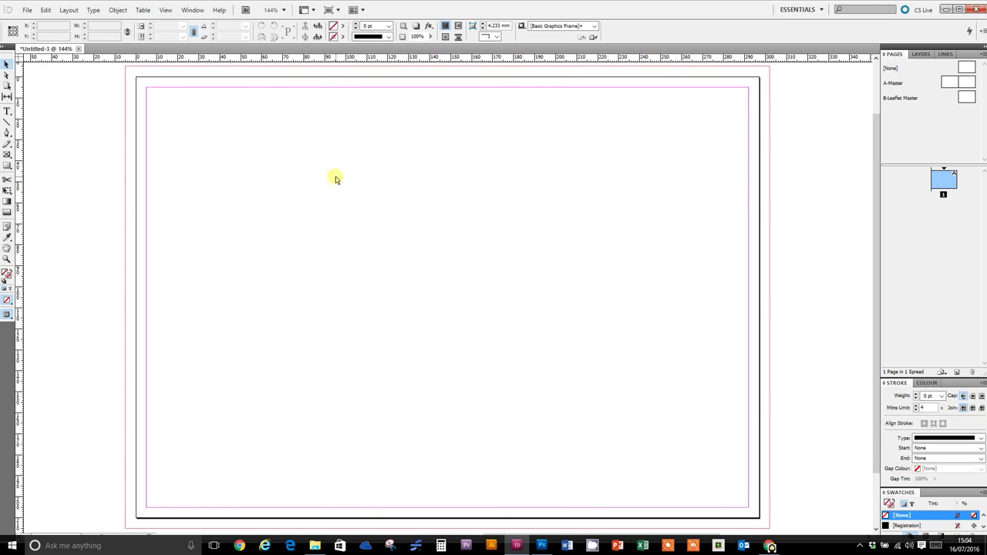
{"action": "left_click", "coordinate": [970, 98]}
{"action": "double_click", "coordinate": [970, 98]}
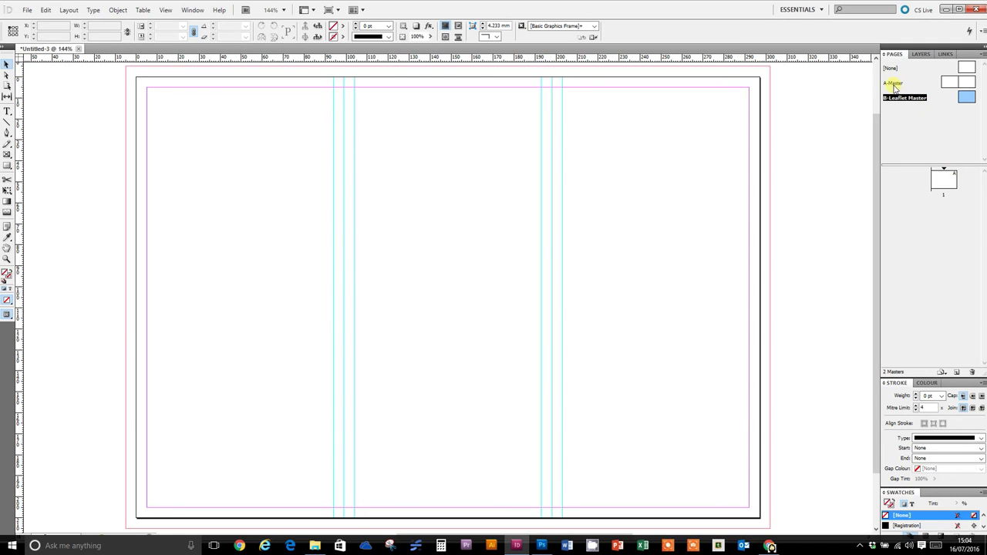
{"action": "left_click_drag", "start_coordinate": [972, 98], "coordinate": [971, 113]}
{"action": "left_click_drag", "start_coordinate": [956, 168], "coordinate": [952, 182]}
{"action": "left_click", "coordinate": [949, 180]}
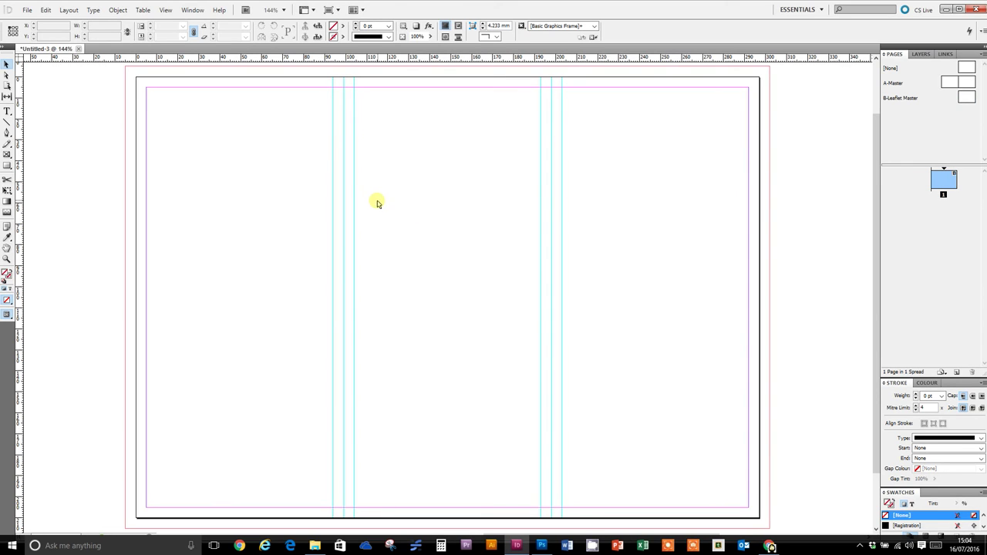
Step: Add page 2 based on the B-Leaflet Master, then check the guides on pages 1 and 2
{"action": "left_click", "coordinate": [967, 99]}
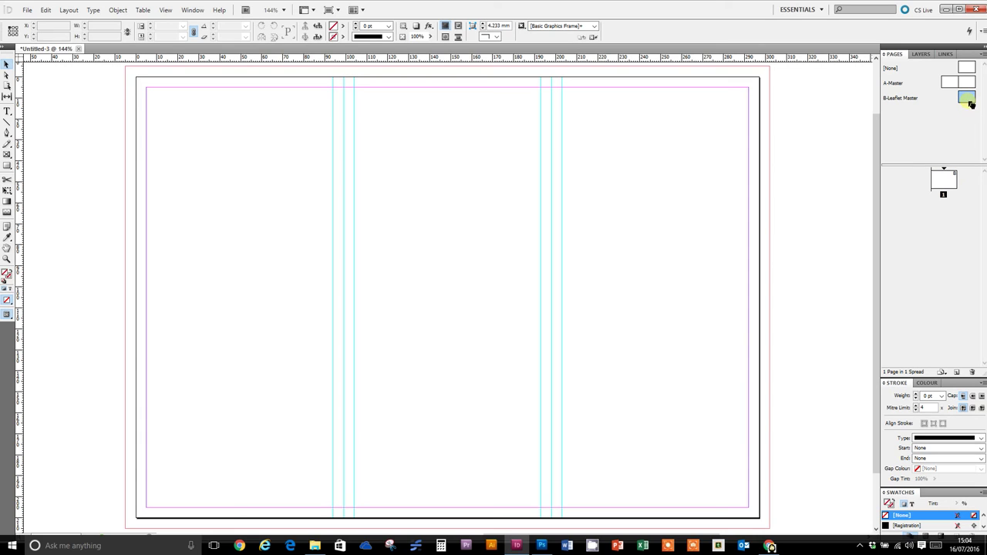
{"action": "left_click_drag", "start_coordinate": [950, 213], "coordinate": [948, 214]}
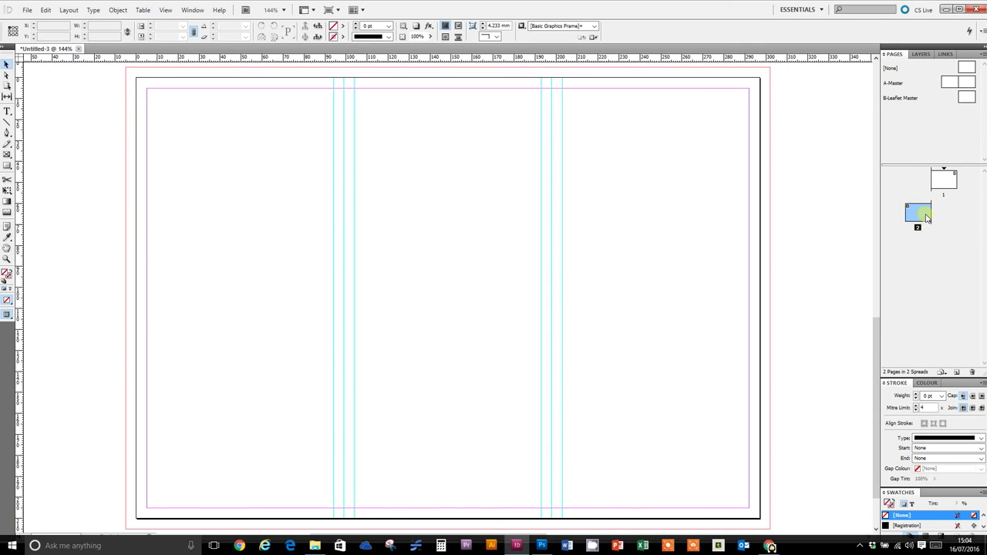
{"action": "left_click", "coordinate": [950, 178]}
{"action": "left_click", "coordinate": [950, 178]}
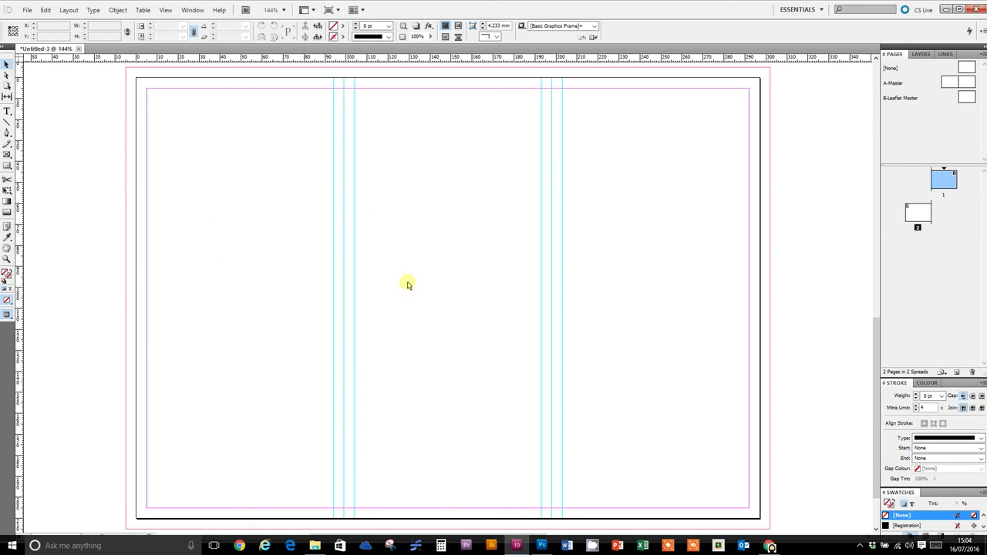
{"action": "left_click", "coordinate": [925, 215]}
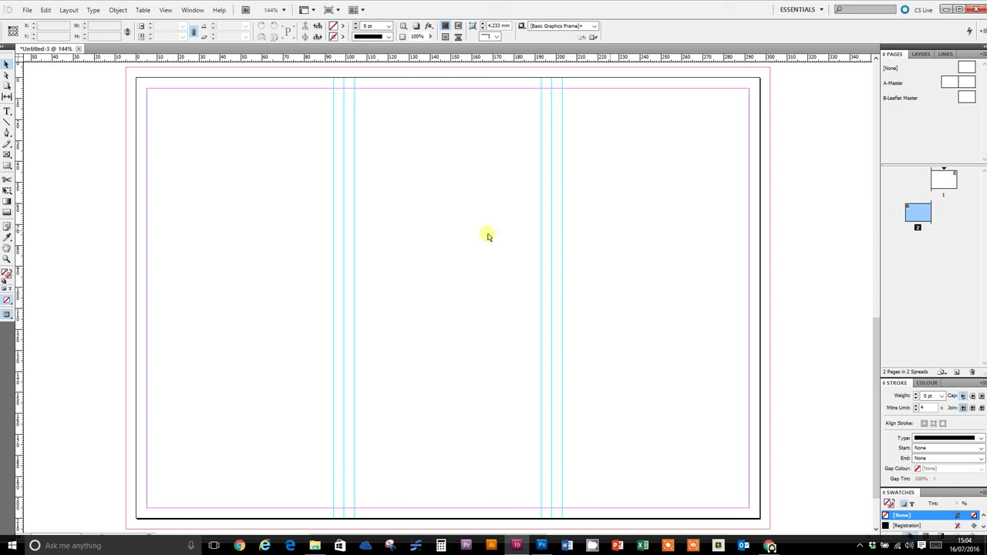